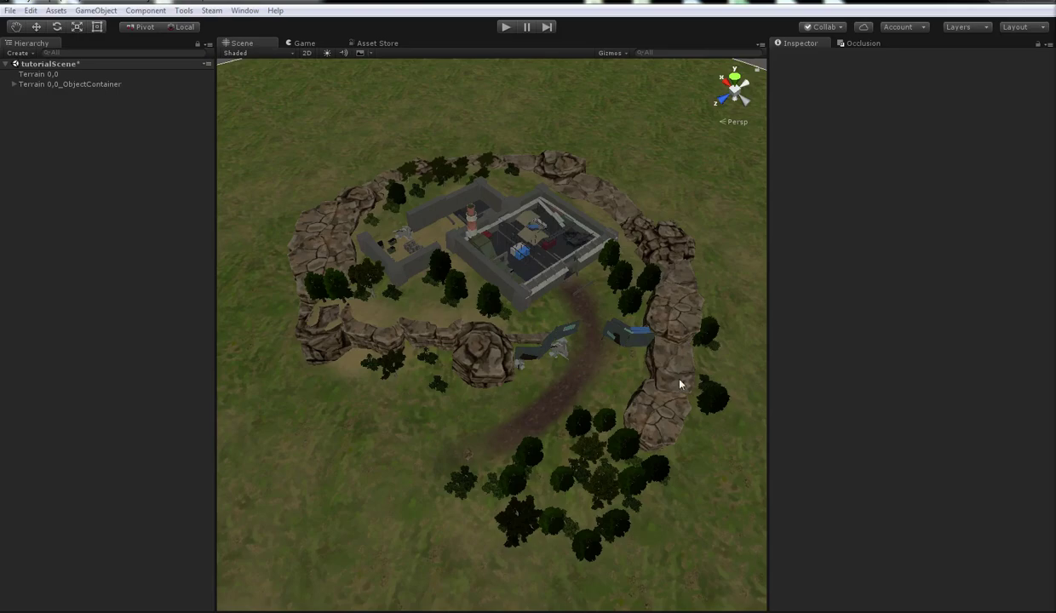
# Open the Mad Maps World Stamp Creator and dock its window beside the Inspector and Occlusion windows.
pyautogui.moveTo(465, 364); pyautogui.dragTo(491, 388, button='right')
pyautogui.keyDown('alt'); pyautogui.moveTo(491, 387); pyautogui.dragTo(511, 369); pyautogui.keyUp('alt')
pyautogui.scroll(-5, 511, 369)
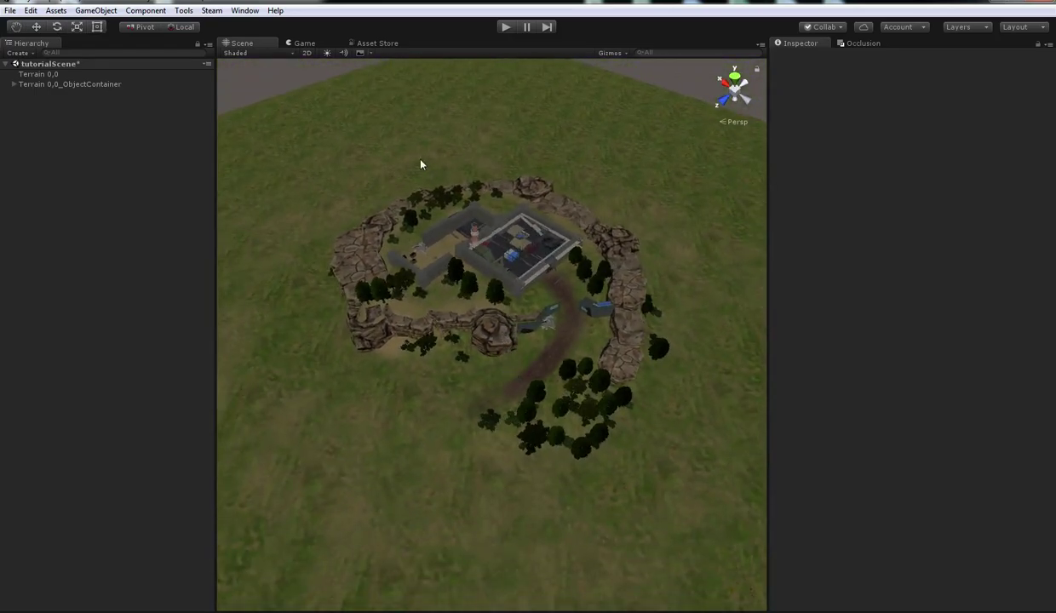
pyautogui.click(185, 11)
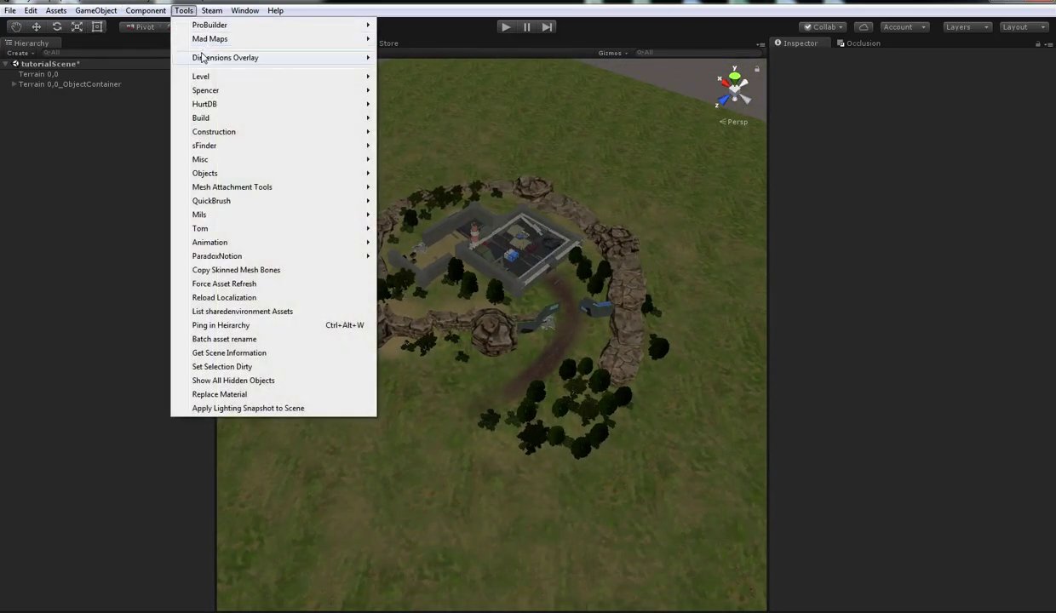
pyautogui.moveTo(204, 53)
pyautogui.moveTo(256, 40)
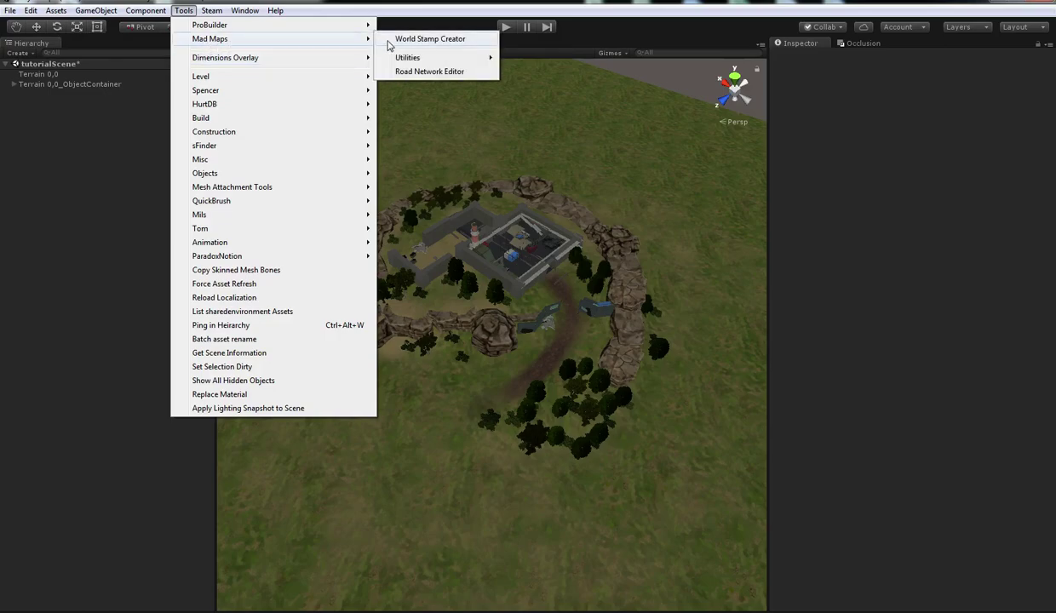
pyautogui.click(390, 39)
pyautogui.moveTo(60, 7); pyautogui.dragTo(910, 49)
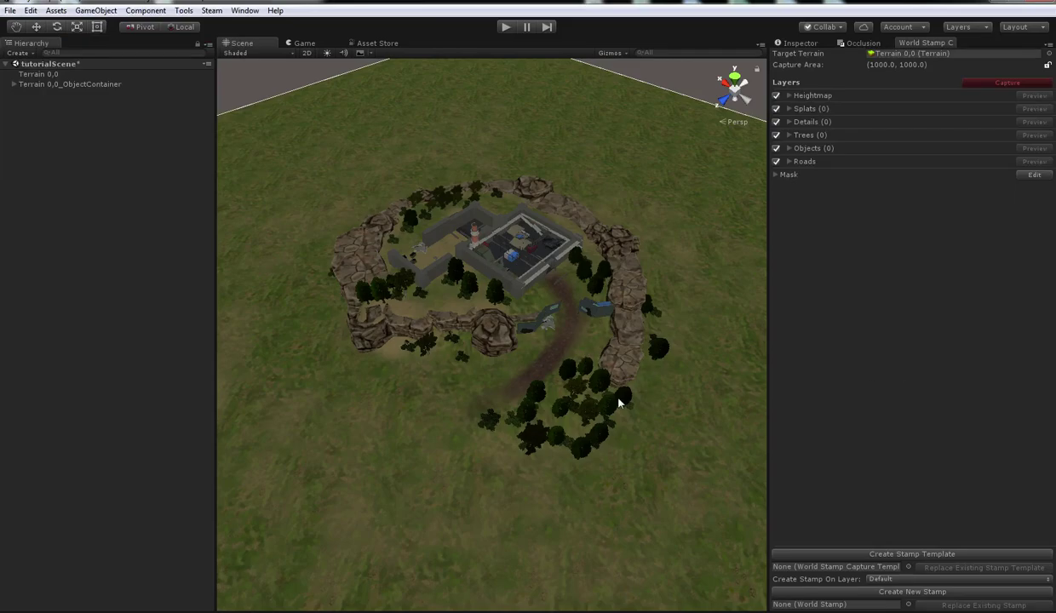
# Shrink the capture area around the rock-ringed base to about 357.4 by 384.8.
pyautogui.moveTo(570, 278)
pyautogui.keyDown('alt'); pyautogui.mouseDown()
pyautogui.moveTo(584, 267)
pyautogui.moveTo(588, 291)
pyautogui.mouseUp(); pyautogui.keyUp('alt')
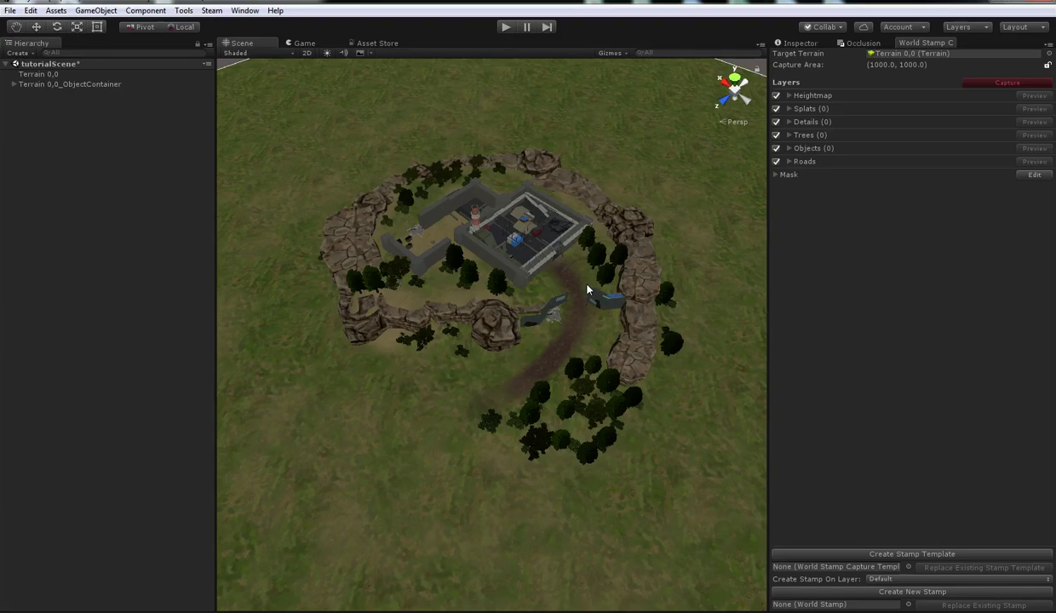
pyautogui.keyDown('alt'); pyautogui.moveTo(588, 290); pyautogui.dragTo(588, 277); pyautogui.keyUp('alt')
pyautogui.scroll(-5, 589, 277)
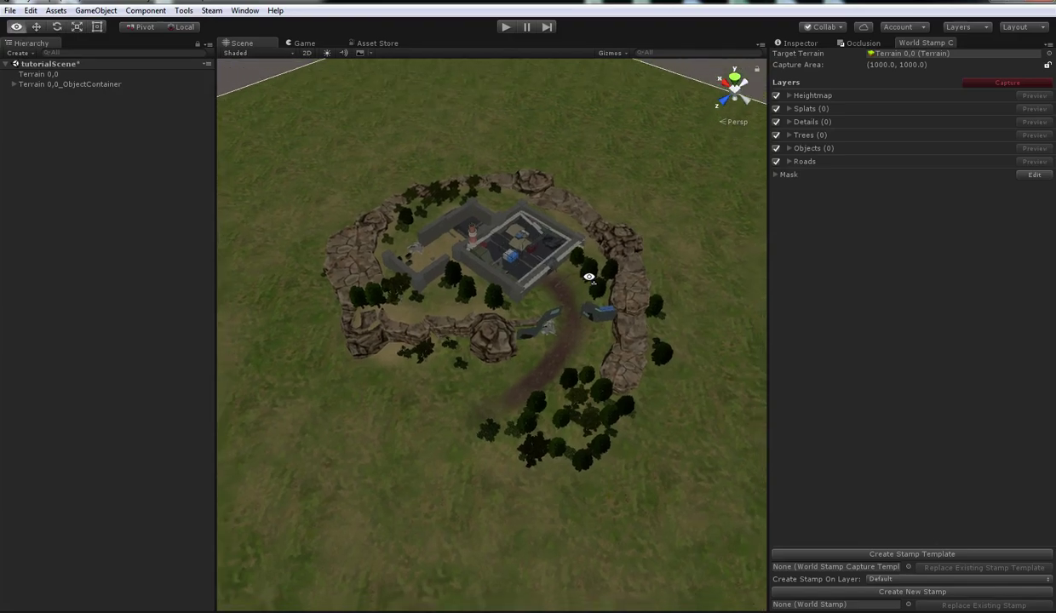
pyautogui.keyDown('alt'); pyautogui.moveTo(587, 292); pyautogui.dragTo(643, 305); pyautogui.keyUp('alt')
pyautogui.scroll(-5, 643, 304)
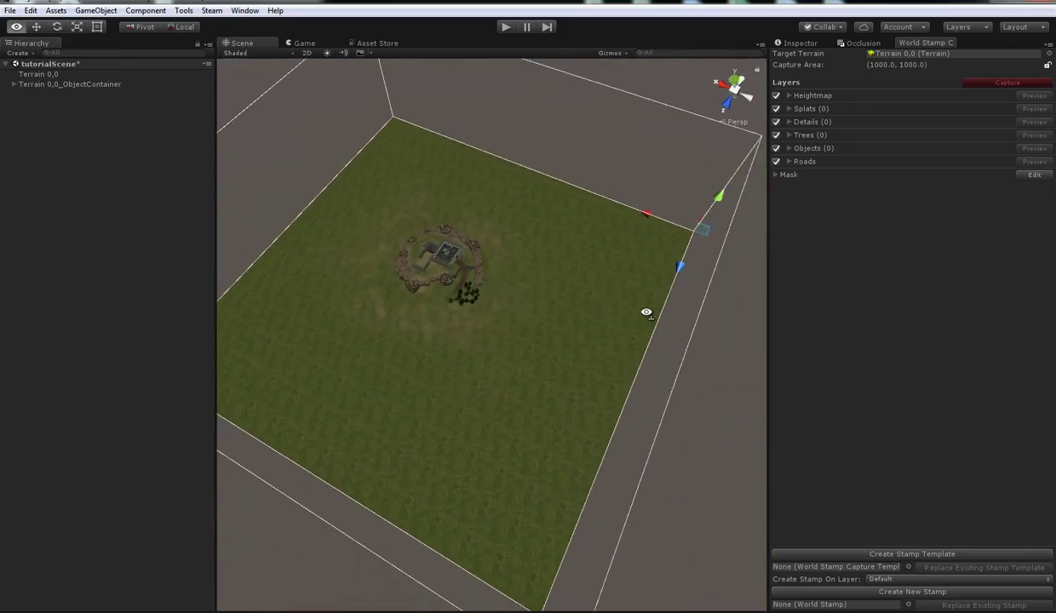
pyautogui.moveTo(672, 228); pyautogui.dragTo(490, 288)
pyautogui.moveTo(267, 262); pyautogui.dragTo(458, 249)
pyautogui.keyDown('alt'); pyautogui.moveTo(455, 375); pyautogui.dragTo(569, 323); pyautogui.keyUp('alt')
pyautogui.press('w')
pyautogui.moveTo(569, 322); pyautogui.dragTo(552, 374, button='right')
pyautogui.keyDown('alt'); pyautogui.moveTo(551, 375); pyautogui.dragTo(381, 160); pyautogui.keyUp('alt')
pyautogui.moveTo(328, 226); pyautogui.dragTo(300, 223)
pyautogui.keyDown('alt'); pyautogui.moveTo(426, 400); pyautogui.dragTo(564, 311); pyautogui.keyUp('alt')
pyautogui.moveTo(643, 285); pyautogui.dragTo(673, 300)
pyautogui.moveTo(396, 277)
pyautogui.keyDown('alt'); pyautogui.mouseDown()
pyautogui.moveTo(384, 273)
pyautogui.moveTo(396, 274)
pyautogui.mouseUp(); pyautogui.keyUp('alt')
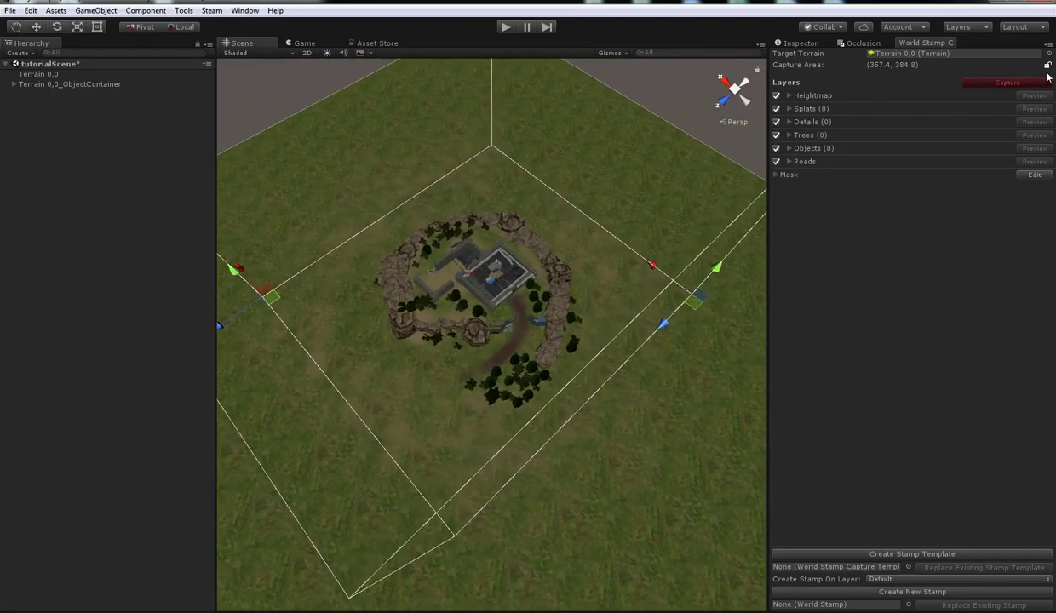
# Lock the capture area and capture all terrain layers inside it.
pyautogui.click(1048, 66)
pyautogui.keyDown('alt'); pyautogui.moveTo(606, 294); pyautogui.dragTo(626, 271); pyautogui.keyUp('alt')
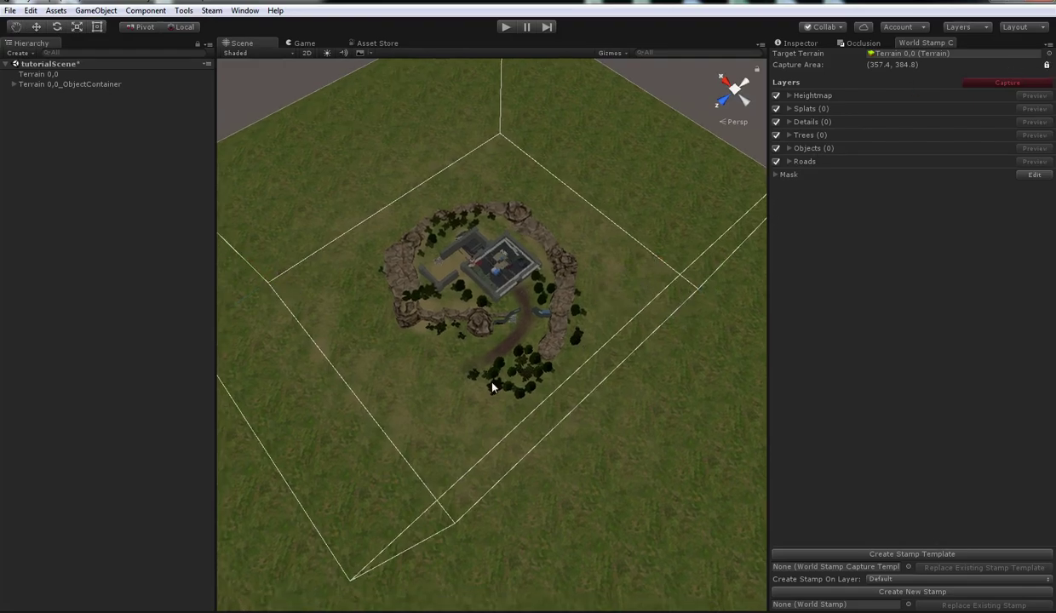
pyautogui.keyDown('alt'); pyautogui.moveTo(474, 403); pyautogui.dragTo(481, 319); pyautogui.keyUp('alt')
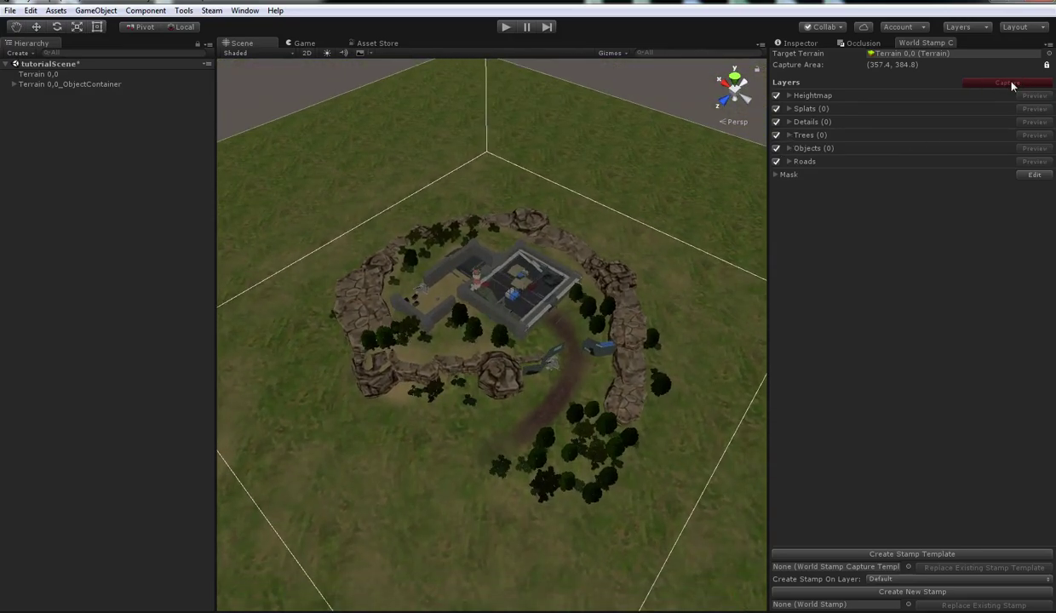
pyautogui.keyDown('alt'); pyautogui.moveTo(499, 270); pyautogui.dragTo(511, 275); pyautogui.keyUp('alt')
pyautogui.scroll(3, 511, 274)
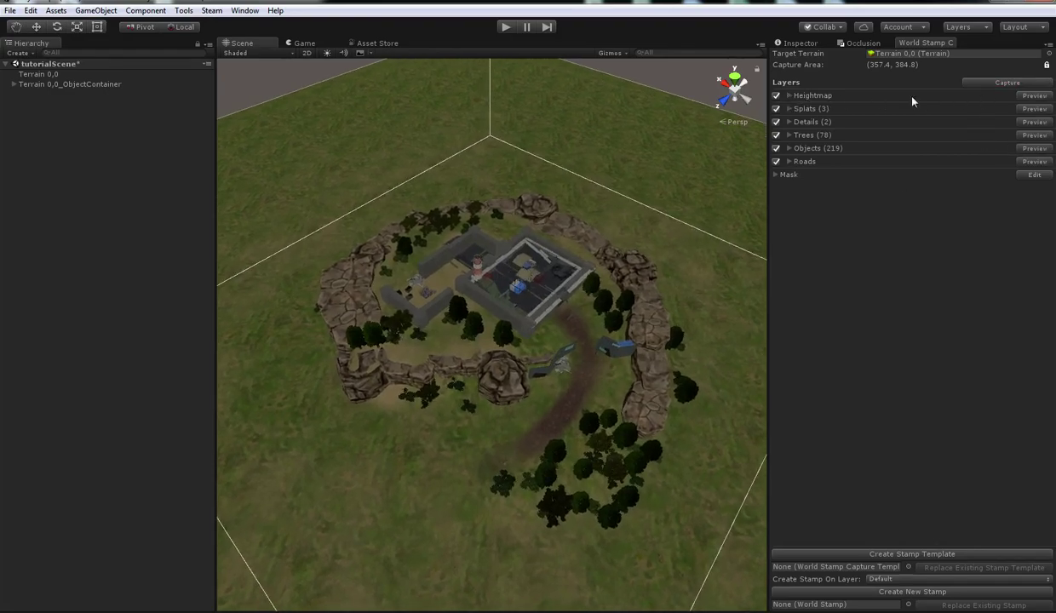
# Preview the captured heightmap in the scene, followed by the captured trees.
pyautogui.click(1035, 96)
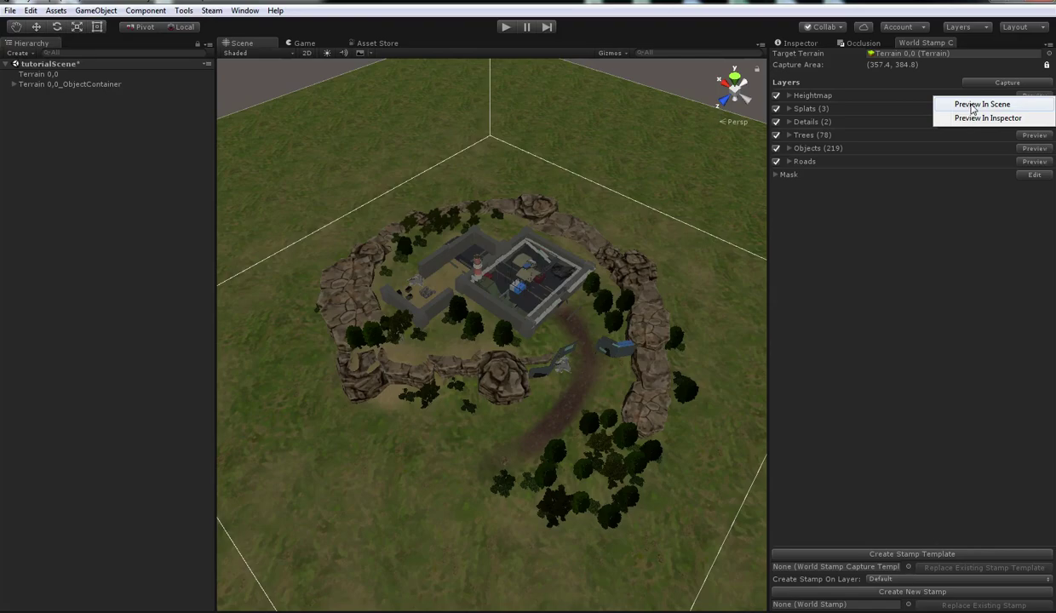
pyautogui.click(972, 104)
pyautogui.moveTo(632, 288)
pyautogui.keyDown('alt'); pyautogui.mouseDown()
pyautogui.moveTo(629, 239)
pyautogui.moveTo(626, 254)
pyautogui.moveTo(696, 201)
pyautogui.moveTo(300, 236)
pyautogui.moveTo(608, 243)
pyautogui.moveTo(601, 299)
pyautogui.mouseUp(); pyautogui.keyUp('alt')
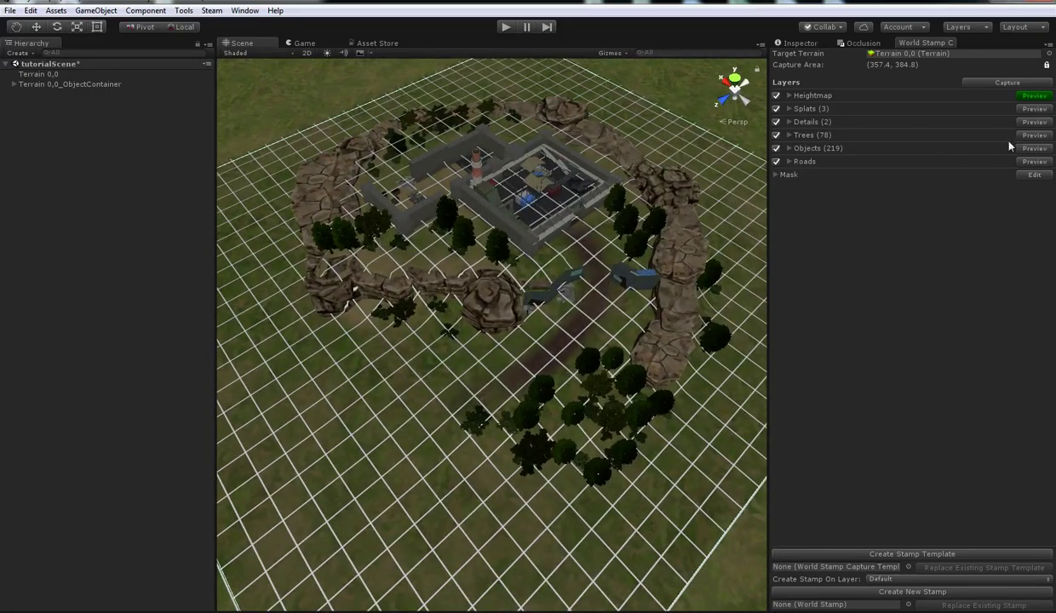
pyautogui.click(1034, 135)
pyautogui.keyDown('alt'); pyautogui.moveTo(699, 255); pyautogui.dragTo(712, 238); pyautogui.keyUp('alt')
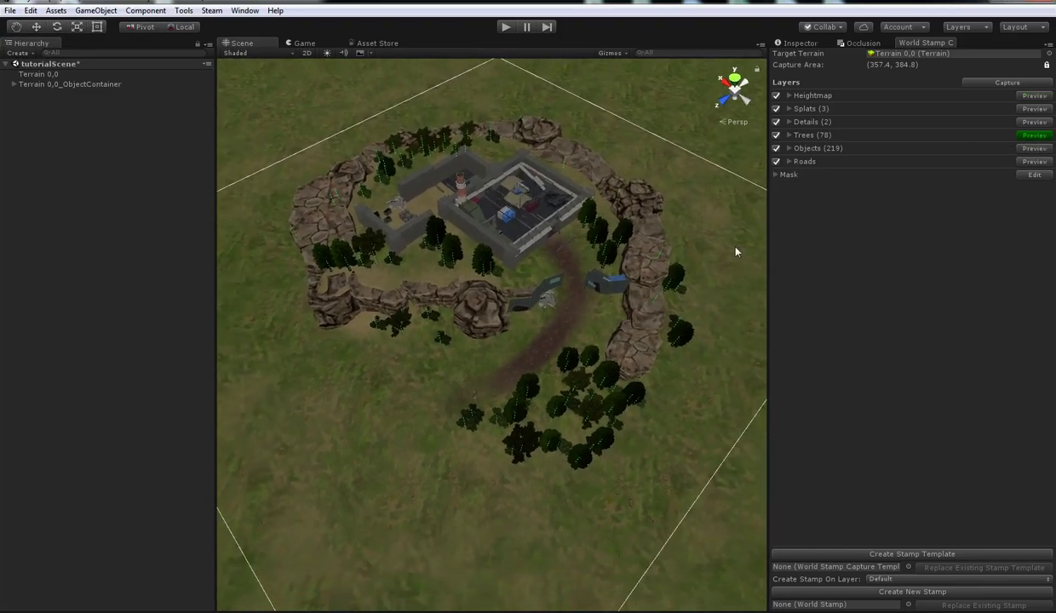
# Preview the captured splats in the scene and switch that preview off again.
pyautogui.click(1034, 109)
pyautogui.click(958, 115)
pyautogui.keyDown('alt'); pyautogui.moveTo(460, 262); pyautogui.dragTo(461, 262); pyautogui.keyUp('alt')
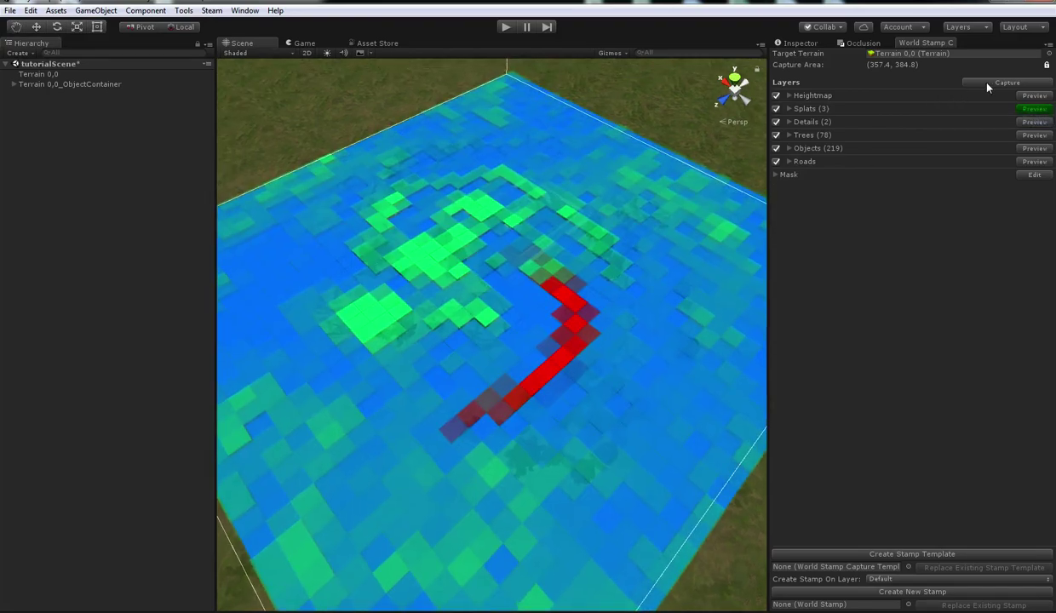
pyautogui.click(1033, 110)
pyautogui.keyDown('alt'); pyautogui.moveTo(520, 238); pyautogui.dragTo(543, 223); pyautogui.keyUp('alt')
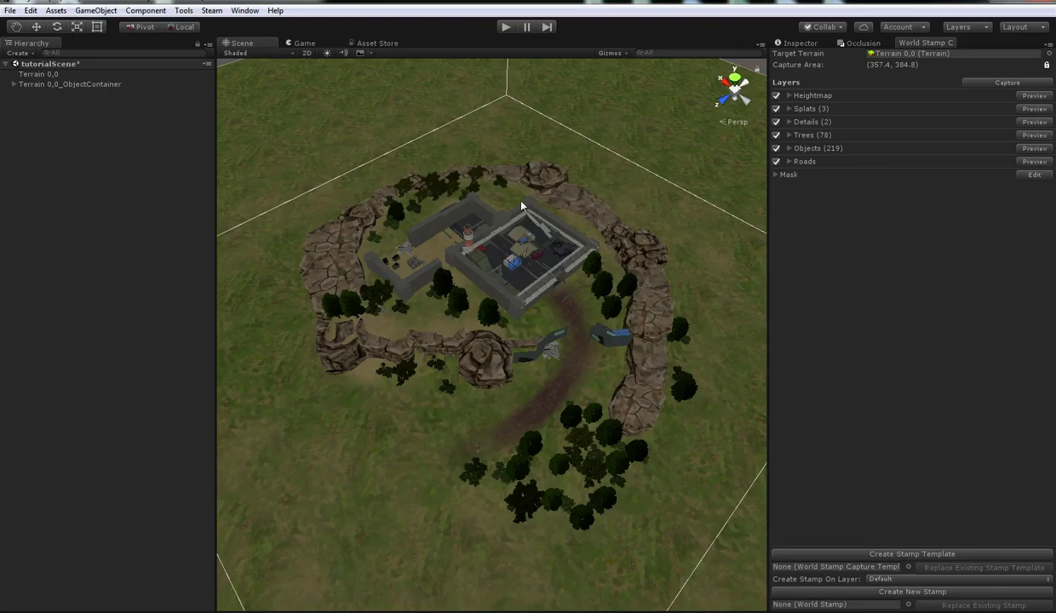
# Start editing the stamp mask and fill it from the zero level.
pyautogui.moveTo(535, 203)
pyautogui.keyDown('alt'); pyautogui.mouseDown()
pyautogui.moveTo(551, 209)
pyautogui.moveTo(535, 217)
pyautogui.mouseUp(); pyautogui.keyUp('alt')
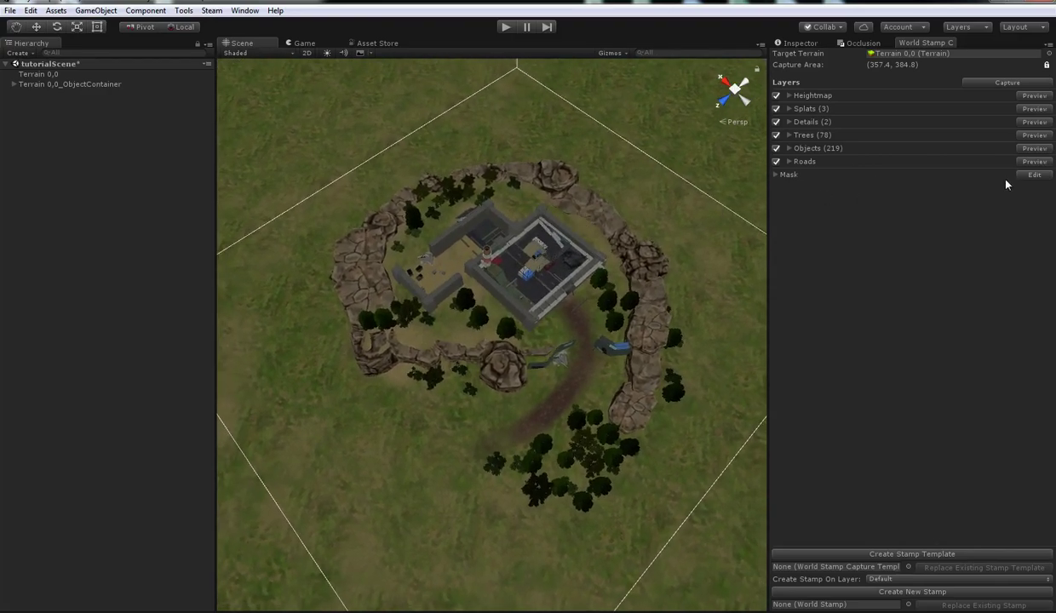
pyautogui.click(1034, 174)
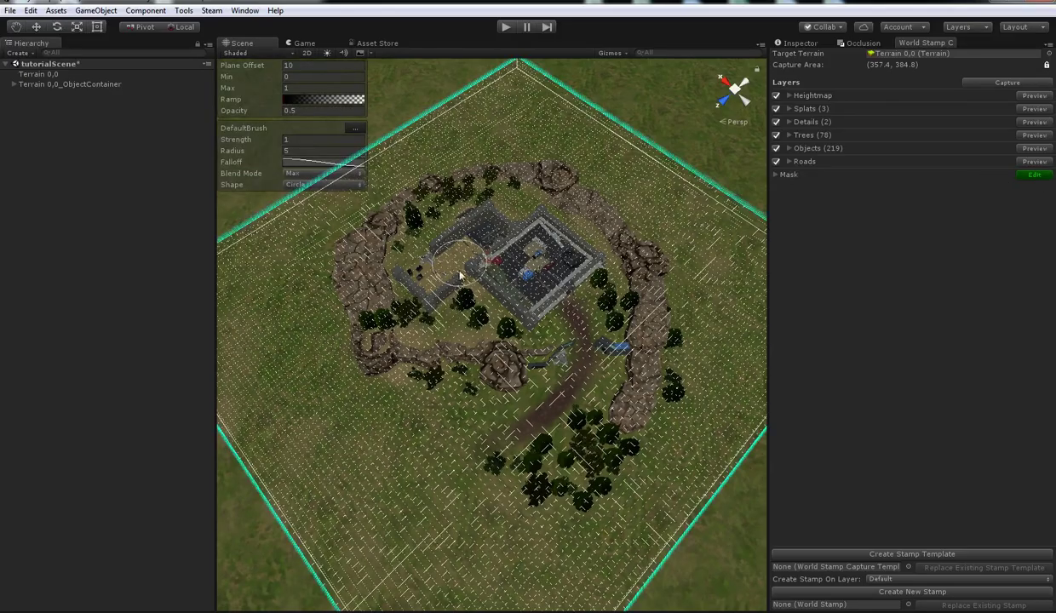
pyautogui.keyDown('alt'); pyautogui.moveTo(453, 308); pyautogui.dragTo(452, 290); pyautogui.keyUp('alt')
pyautogui.keyDown('alt'); pyautogui.moveTo(522, 281); pyautogui.dragTo(533, 323); pyautogui.keyUp('alt')
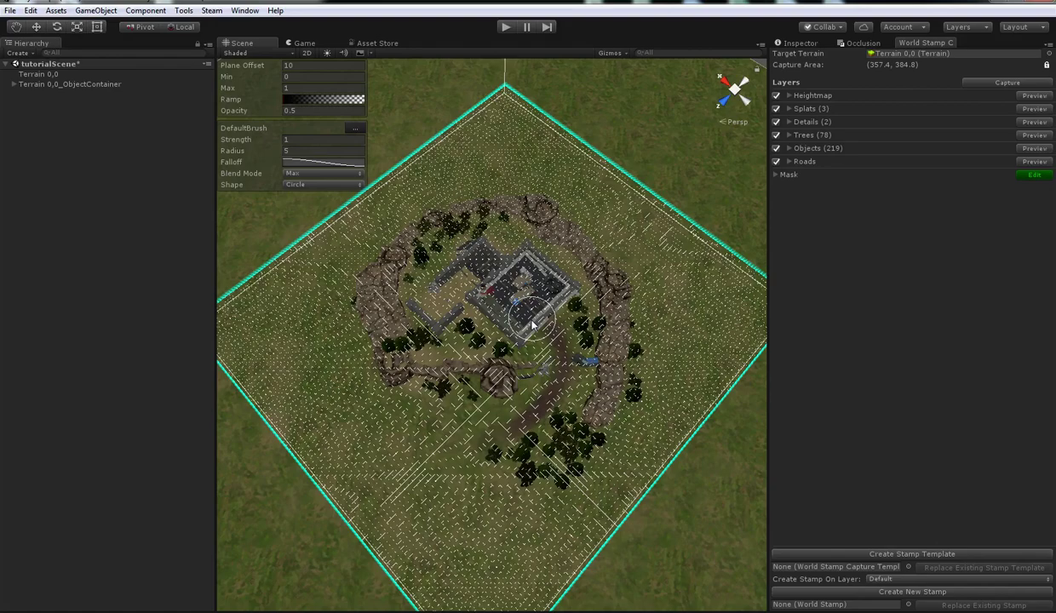
pyautogui.click(776, 175)
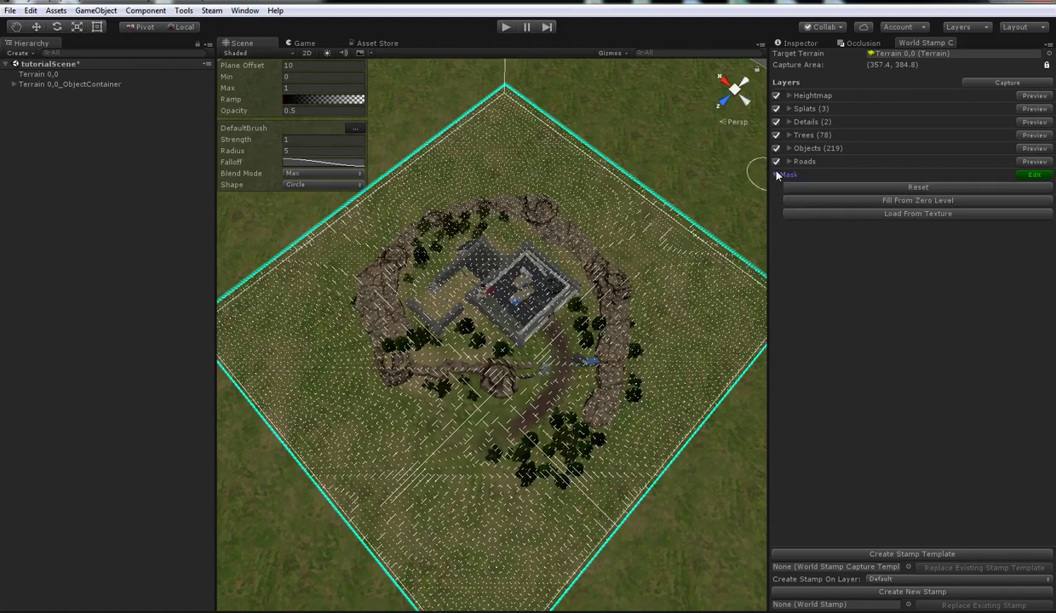
pyautogui.click(867, 203)
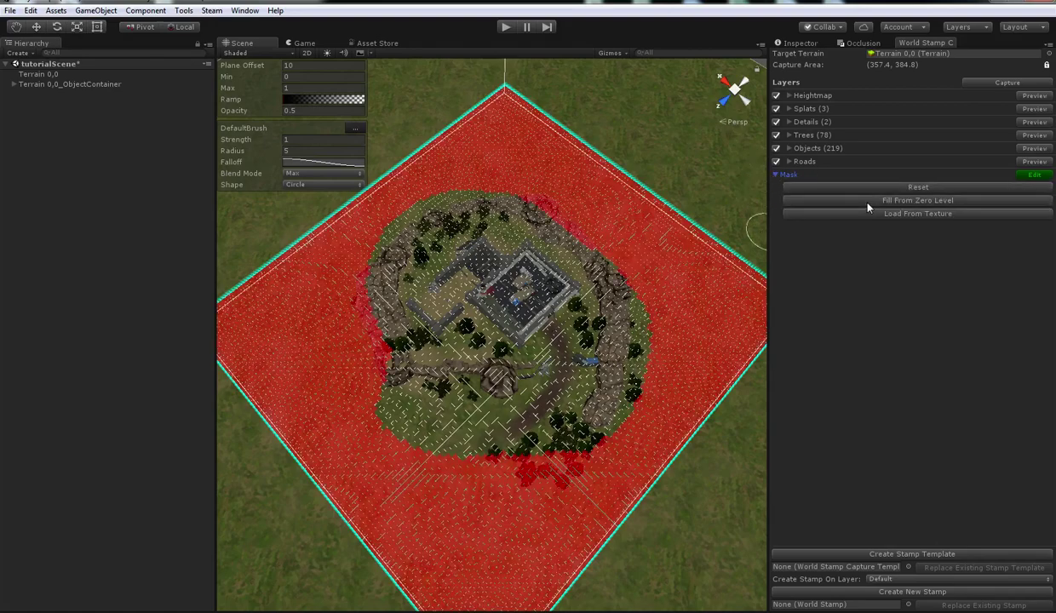
pyautogui.moveTo(547, 358)
pyautogui.keyDown('alt'); pyautogui.mouseDown()
pyautogui.moveTo(549, 344)
pyautogui.moveTo(539, 368)
pyautogui.moveTo(539, 344)
pyautogui.mouseUp(); pyautogui.keyUp('alt')
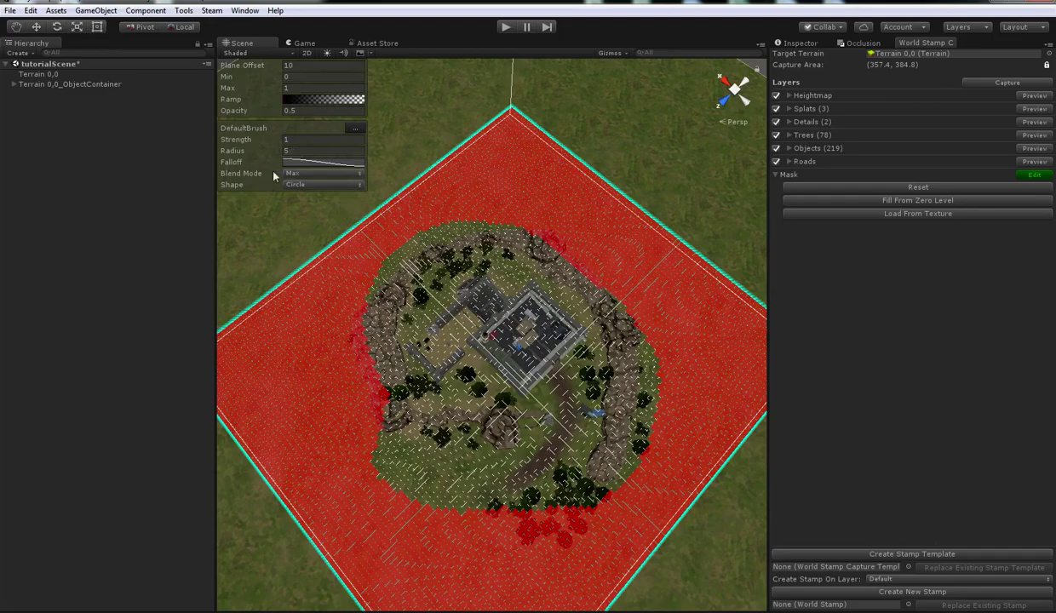
# Paint the mask outward around the base with the default brush to include the outer rocks and trees, and finish mask editing.
pyautogui.moveTo(594, 284)
pyautogui.mouseDown()
pyautogui.moveTo(602, 300)
pyautogui.moveTo(589, 276)
pyautogui.moveTo(603, 295)
pyautogui.moveTo(503, 225)
pyautogui.moveTo(444, 218)
pyautogui.moveTo(389, 254)
pyautogui.moveTo(373, 290)
pyautogui.mouseUp()
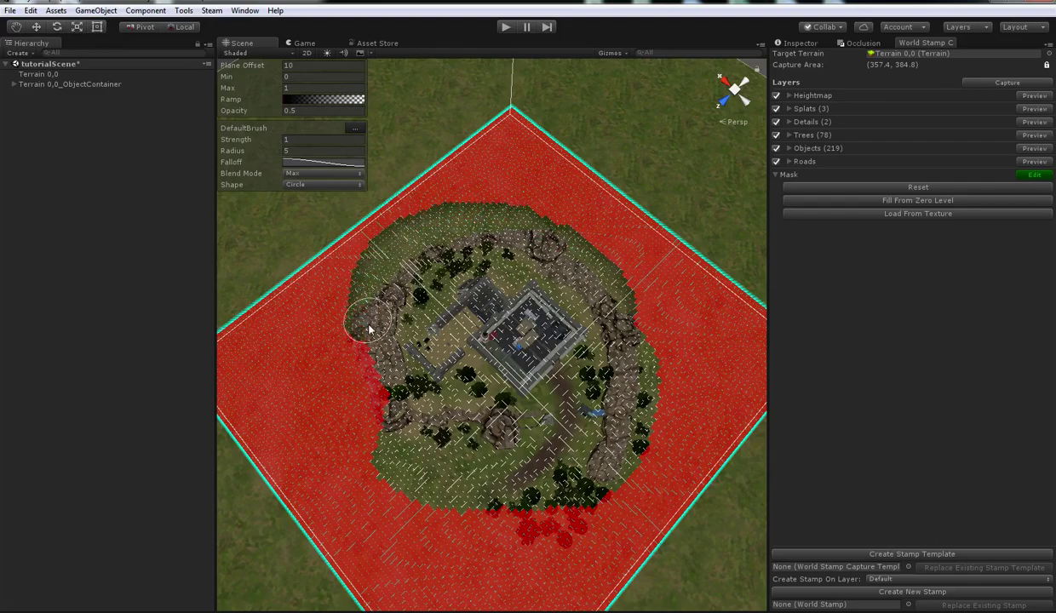
pyautogui.moveTo(369, 329)
pyautogui.mouseDown()
pyautogui.moveTo(361, 368)
pyautogui.moveTo(368, 278)
pyautogui.moveTo(361, 413)
pyautogui.moveTo(346, 362)
pyautogui.moveTo(376, 464)
pyautogui.moveTo(432, 519)
pyautogui.moveTo(441, 505)
pyautogui.moveTo(500, 529)
pyautogui.moveTo(578, 516)
pyautogui.moveTo(620, 464)
pyautogui.moveTo(640, 376)
pyautogui.moveTo(609, 257)
pyautogui.moveTo(552, 224)
pyautogui.mouseUp()
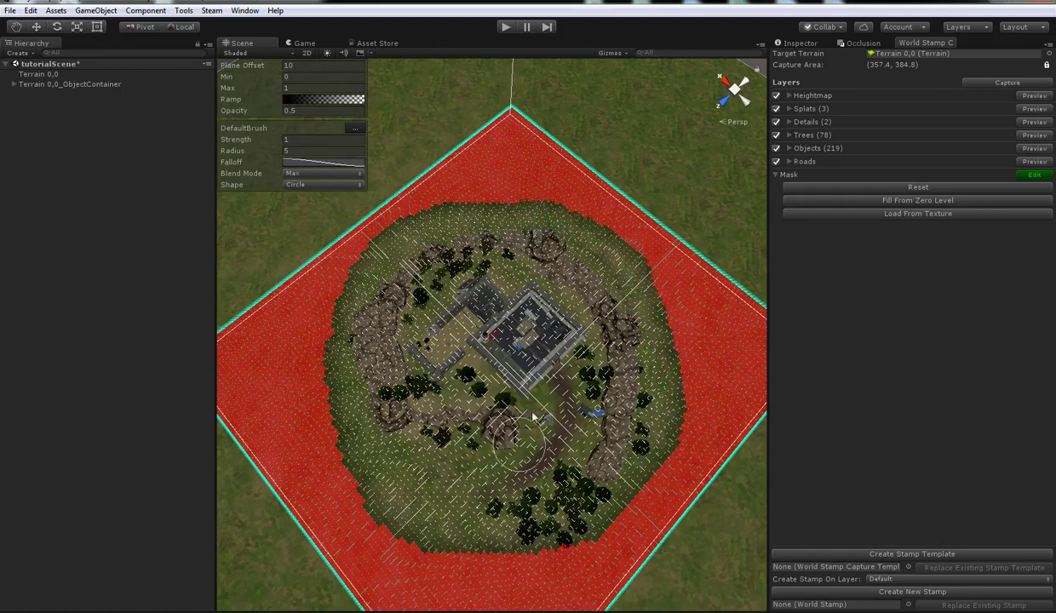
pyautogui.click(1034, 176)
# Create a new world stamp on the Default layer from the captured data.
pyautogui.moveTo(547, 330); pyautogui.dragTo(540, 314, button='right')
pyautogui.keyDown('alt'); pyautogui.moveTo(541, 314); pyautogui.dragTo(549, 291); pyautogui.keyUp('alt')
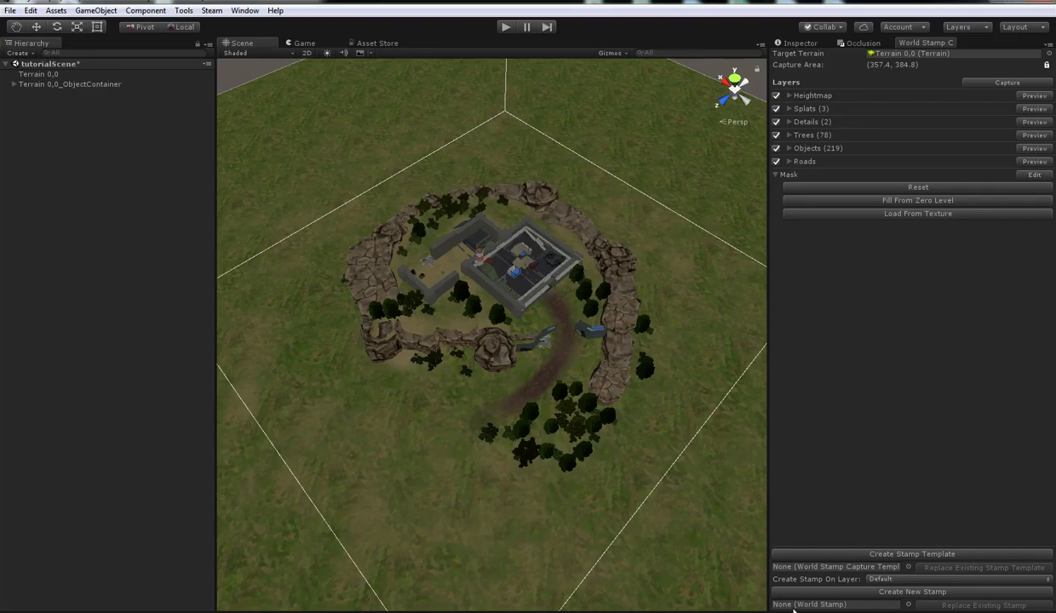
pyautogui.click(925, 580)
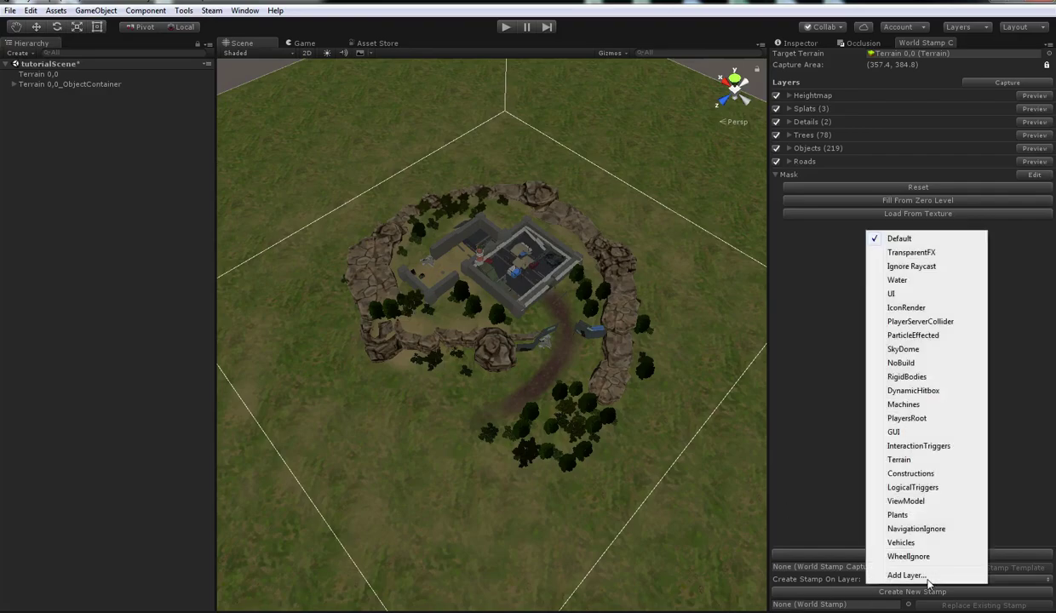
pyautogui.click(830, 580)
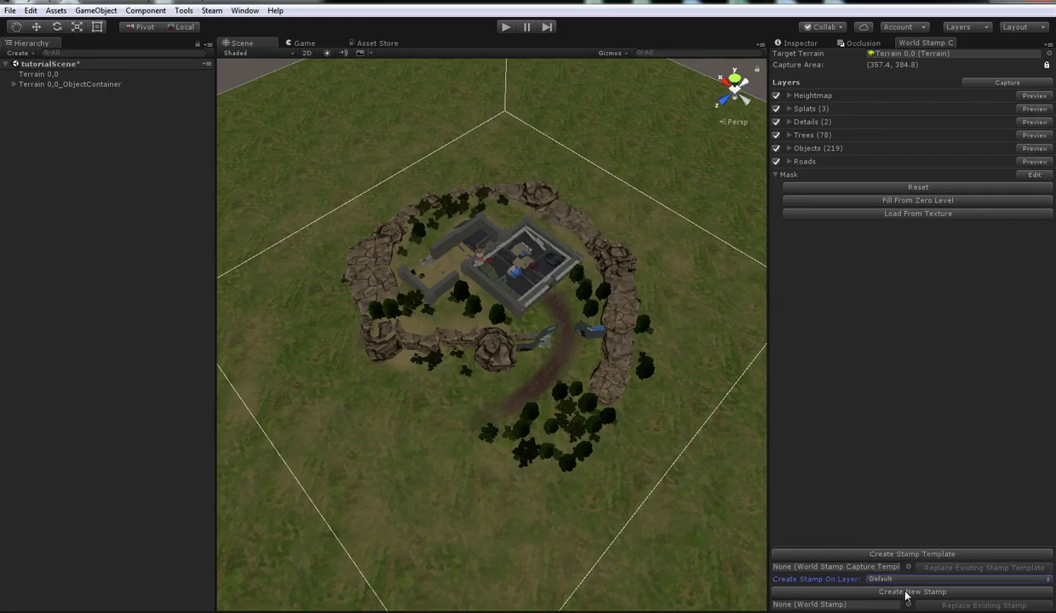
pyautogui.click(906, 593)
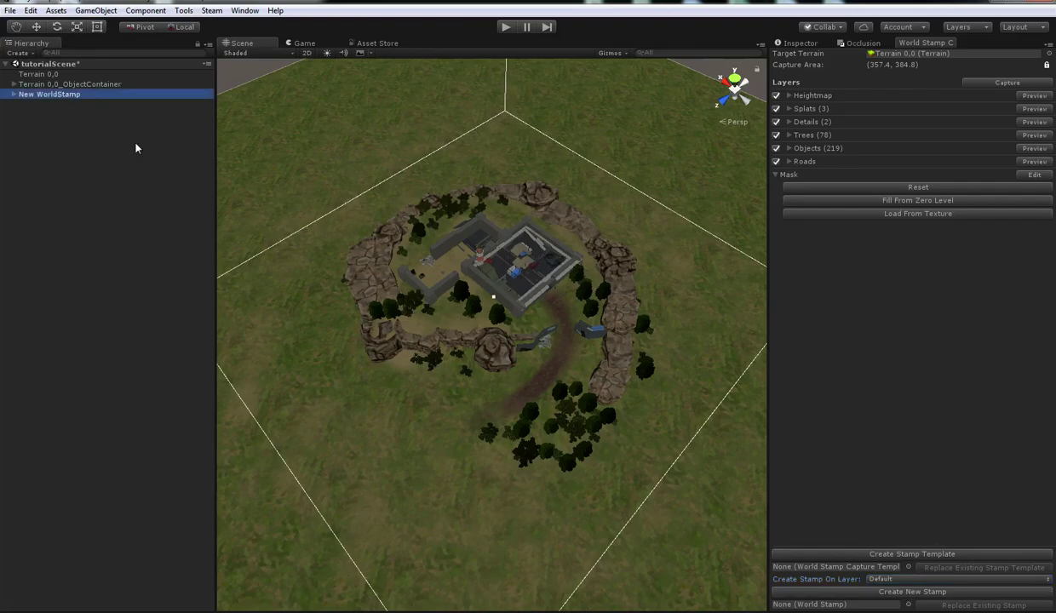
# Show the new stamp in the Inspector and expand its Heights, Trees, Objects, Splats and Details settings for review.
pyautogui.press('w')
pyautogui.moveTo(469, 360)
pyautogui.keyDown('alt'); pyautogui.mouseDown()
pyautogui.moveTo(556, 384)
pyautogui.moveTo(456, 363)
pyautogui.mouseUp(); pyautogui.keyUp('alt')
pyautogui.click(801, 44)
pyautogui.keyDown('alt'); pyautogui.moveTo(641, 338); pyautogui.dragTo(616, 368); pyautogui.keyUp('alt')
pyautogui.keyDown('alt'); pyautogui.moveTo(711, 292); pyautogui.dragTo(575, 325); pyautogui.keyUp('alt')
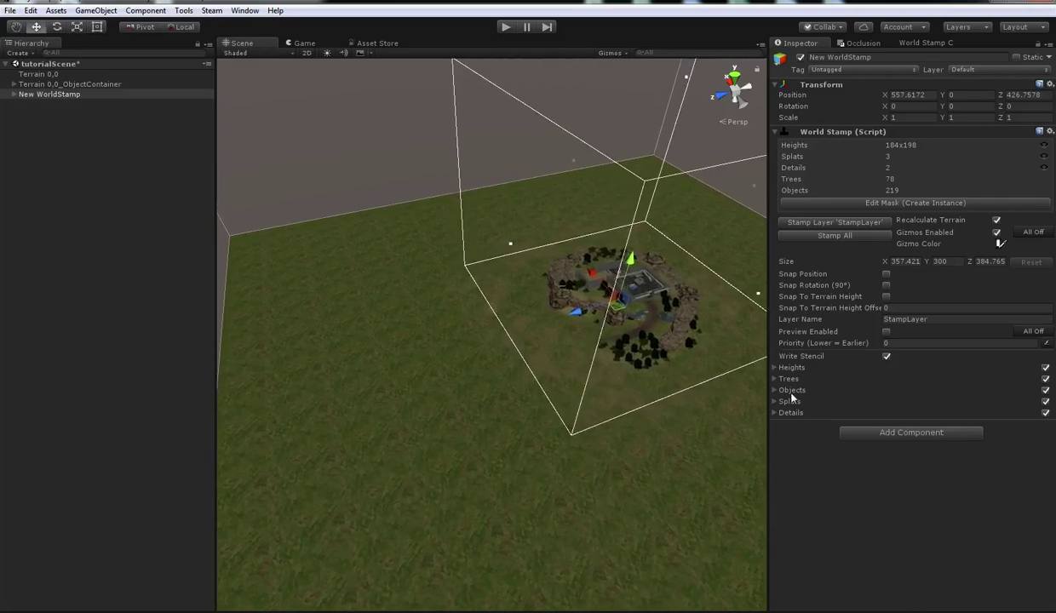
pyautogui.click(776, 368)
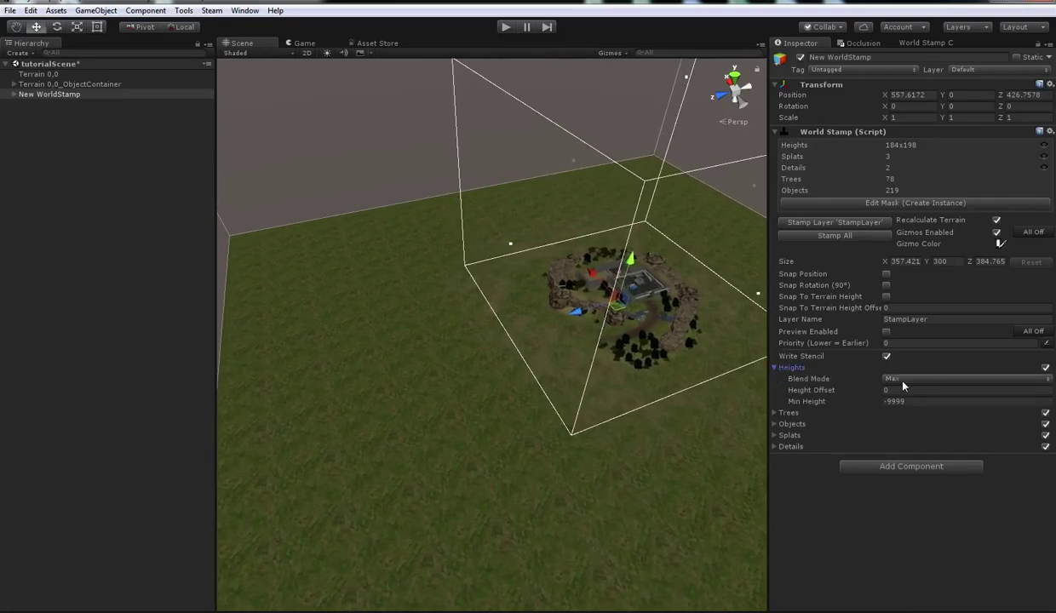
pyautogui.click(774, 413)
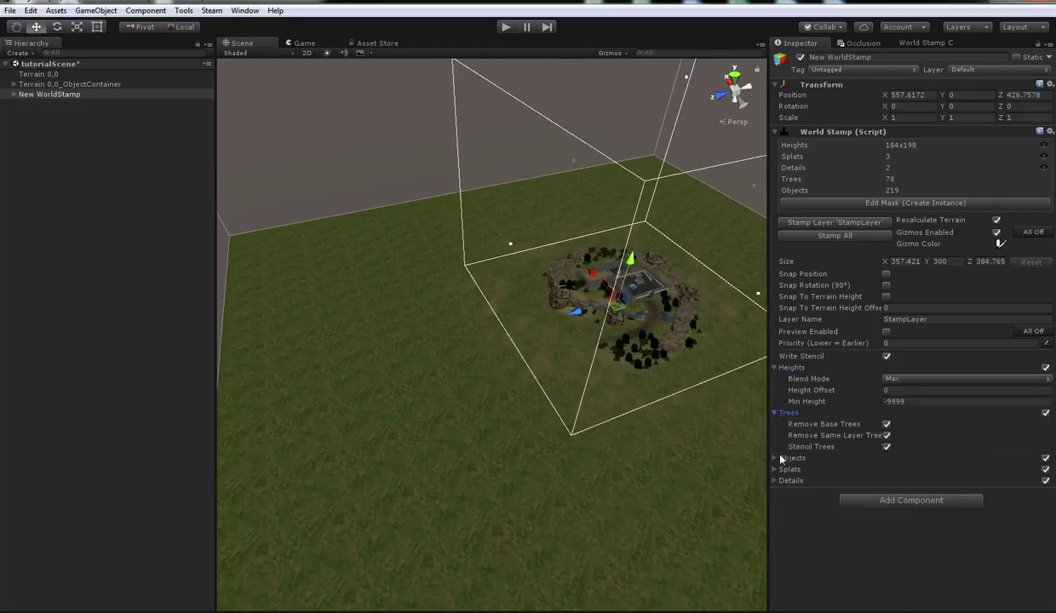
pyautogui.click(780, 459)
pyautogui.click(775, 503)
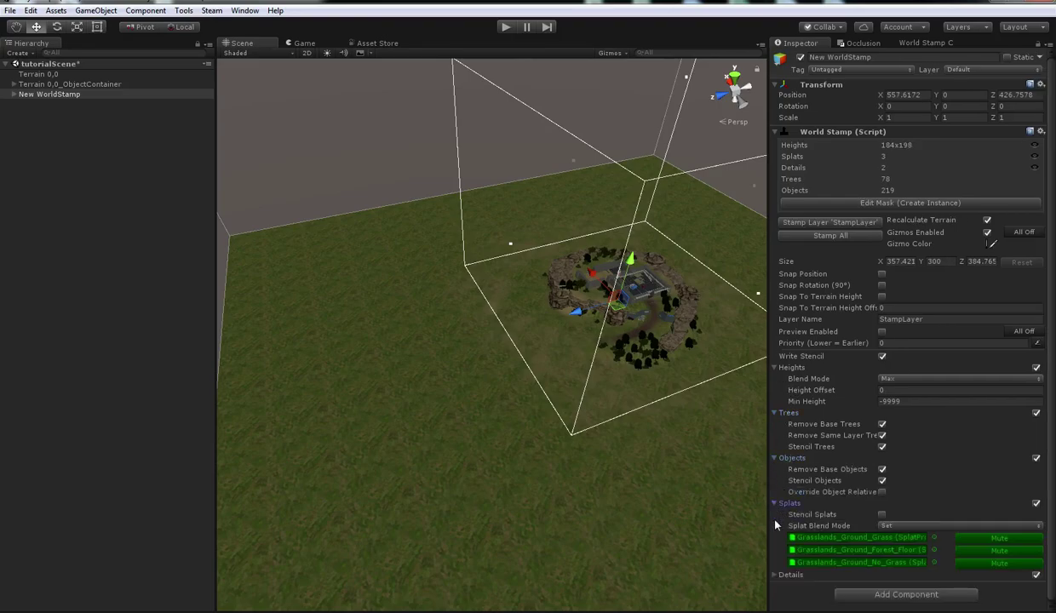
pyautogui.click(775, 574)
pyautogui.moveTo(626, 371); pyautogui.dragTo(629, 432, button='right')
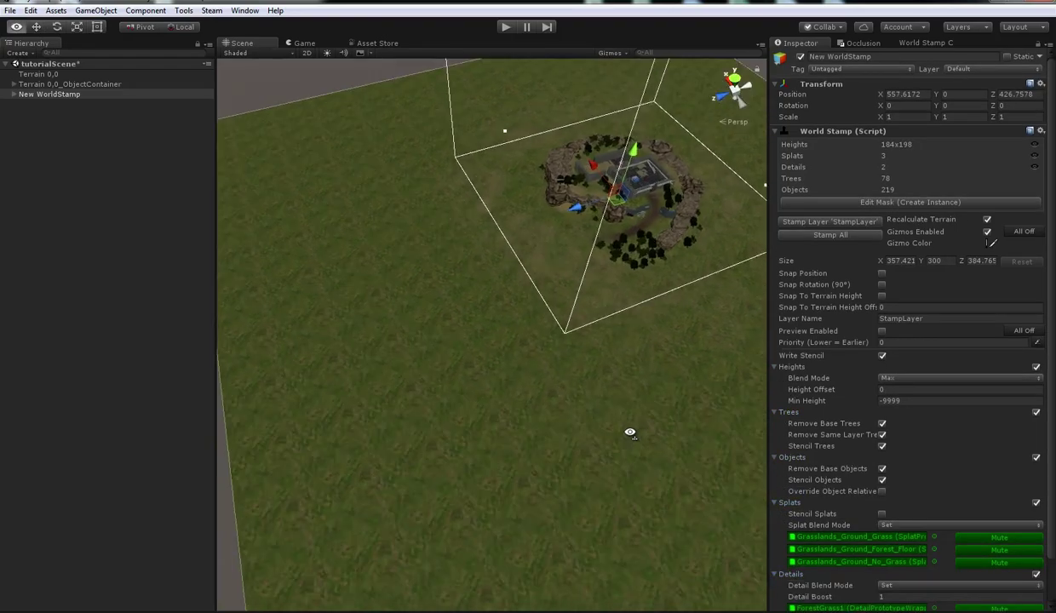
pyautogui.scroll(-2, 979, 410)
# Move the stamp off the original base onto empty terrain and enable its preview.
pyautogui.moveTo(482, 355); pyautogui.dragTo(472, 326, button='right')
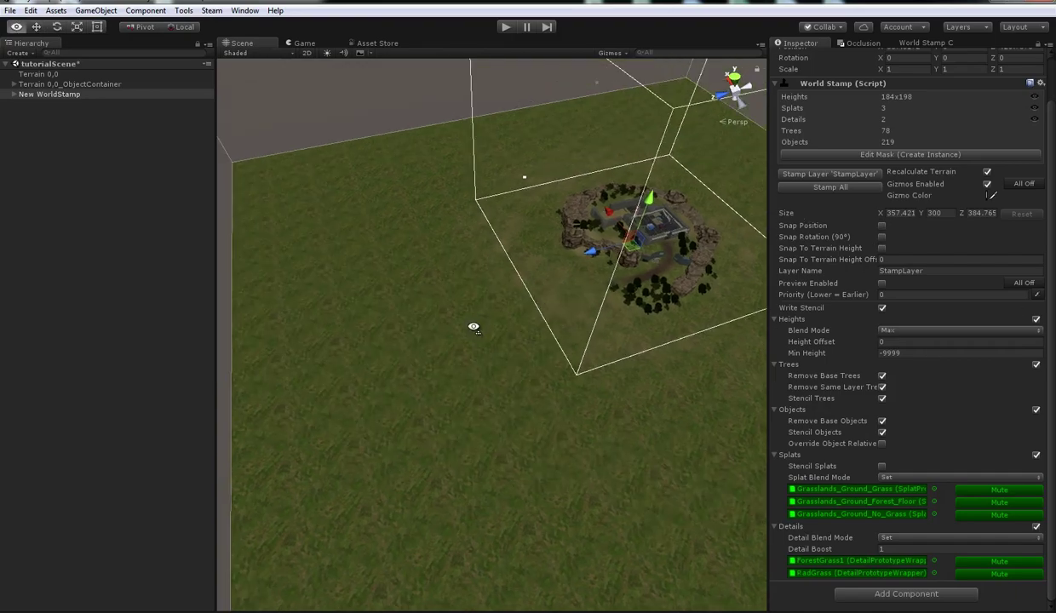
pyautogui.moveTo(644, 382); pyautogui.dragTo(635, 351, button='right')
pyautogui.moveTo(607, 286); pyautogui.dragTo(376, 341)
pyautogui.moveTo(522, 394); pyautogui.dragTo(505, 402, button='right')
pyautogui.click(881, 283)
# Rotate the stamp about the Y axis to about 169.3 degrees.
pyautogui.keyDown('alt'); pyautogui.moveTo(511, 349); pyautogui.dragTo(153, 428); pyautogui.keyUp('alt')
pyautogui.press('e')
pyautogui.keyDown('alt'); pyautogui.moveTo(448, 424); pyautogui.dragTo(760, 395); pyautogui.keyUp('alt')
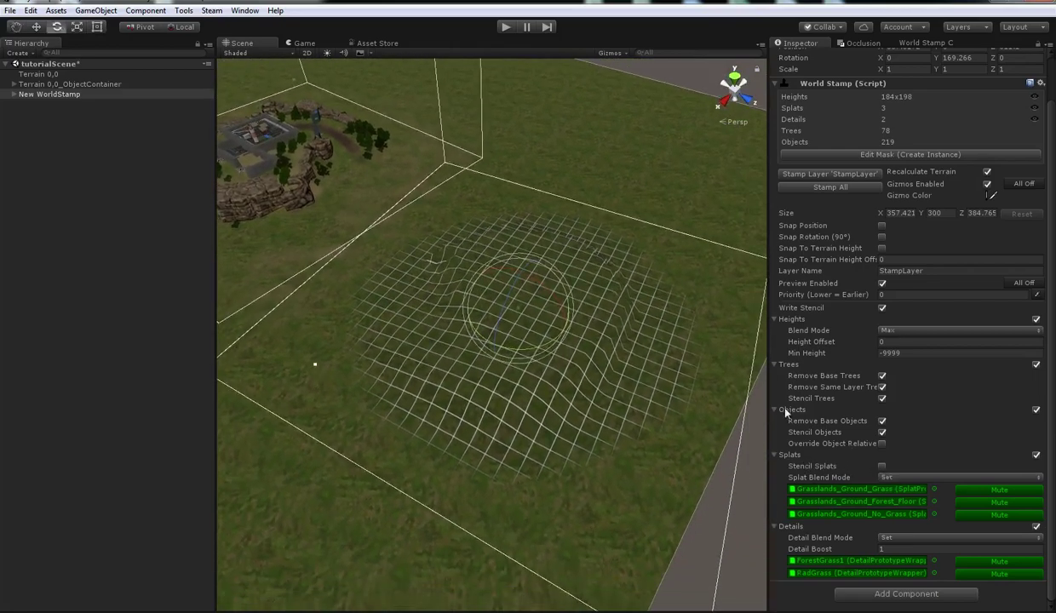
# Turn off the stamp's preview and apply the 'StampLayer' layer to the terrain.
pyautogui.click(881, 283)
pyautogui.keyDown('alt'); pyautogui.moveTo(554, 298); pyautogui.dragTo(609, 299); pyautogui.keyUp('alt')
pyautogui.click(837, 175)
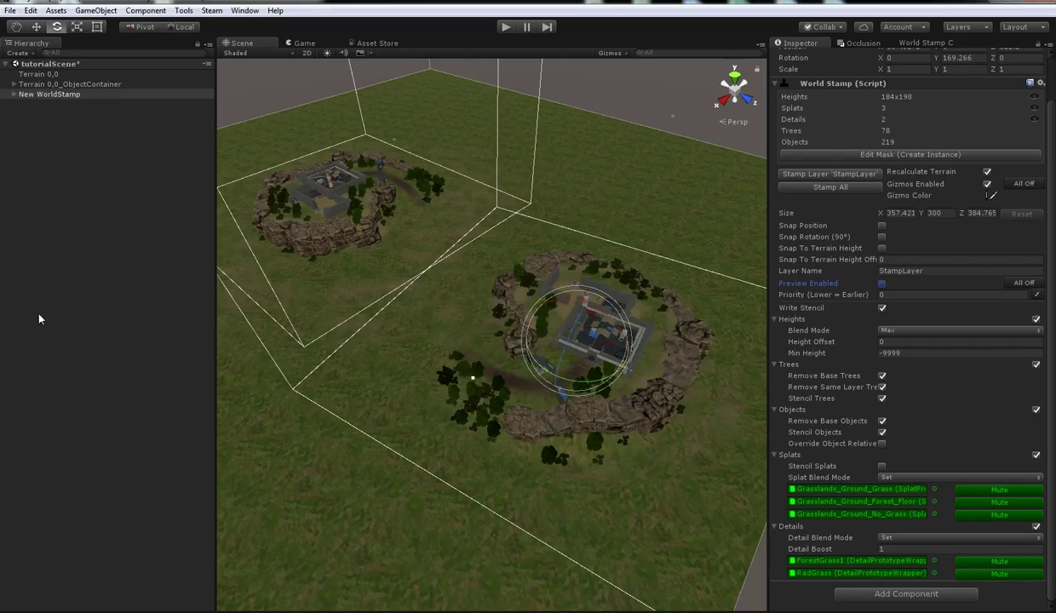
# Examine the stamped copy and the original base from several angles, checking the New WorldStamp object's settings.
pyautogui.click(76, 172)
pyautogui.keyDown('alt'); pyautogui.moveTo(557, 368); pyautogui.dragTo(726, 404); pyautogui.keyUp('alt')
pyautogui.press('s')
pyautogui.moveTo(726, 402); pyautogui.dragTo(623, 406, button='right')
pyautogui.click(70, 95)
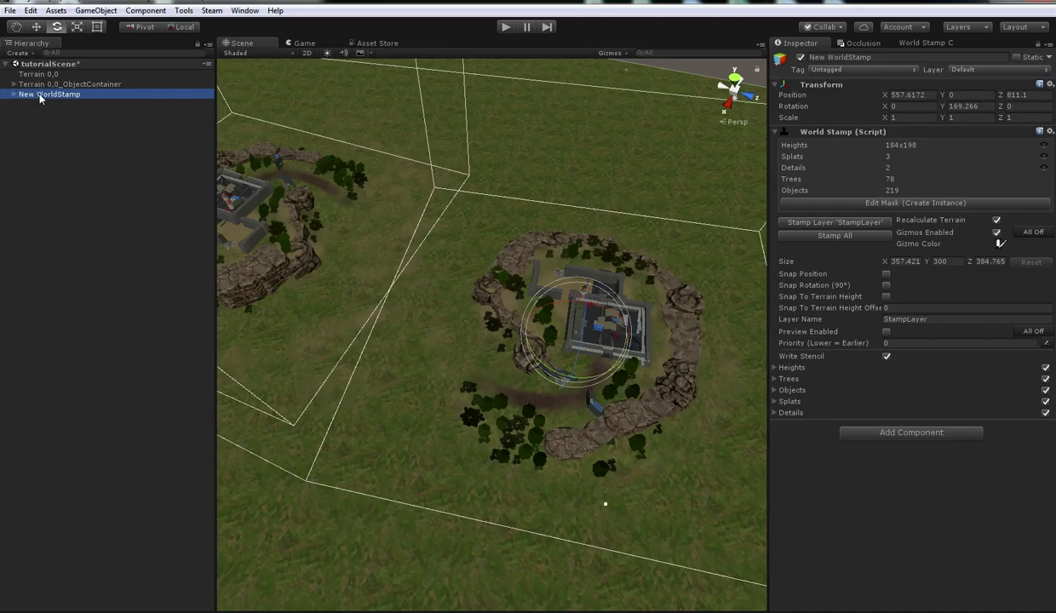
pyautogui.click(89, 157)
pyautogui.moveTo(465, 255); pyautogui.dragTo(424, 231, button='right')
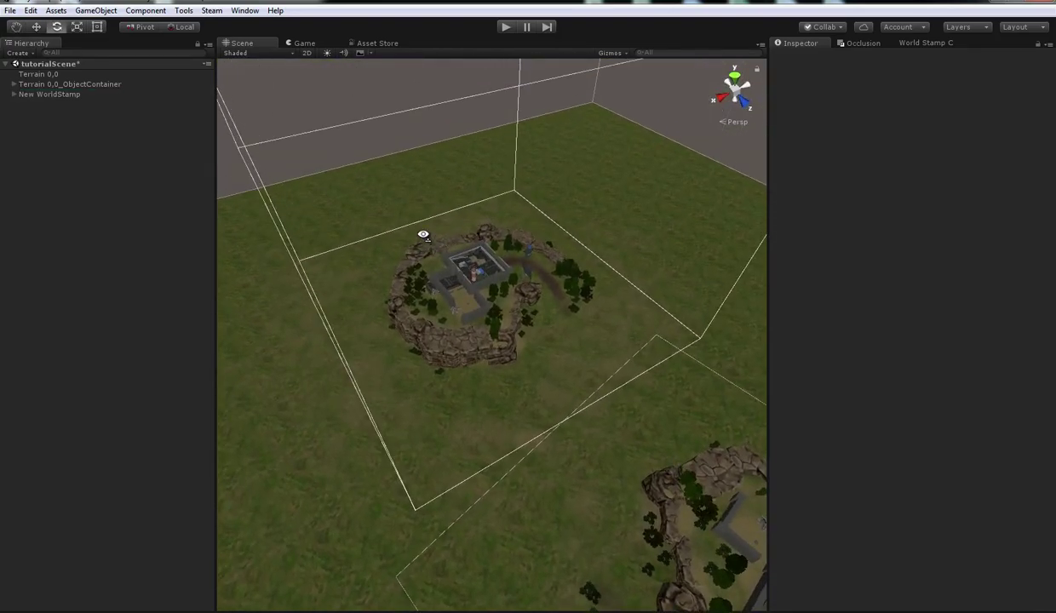
# Return to the World Stamp Creator and create a stamp template from the original base's capture settings.
pyautogui.click(928, 43)
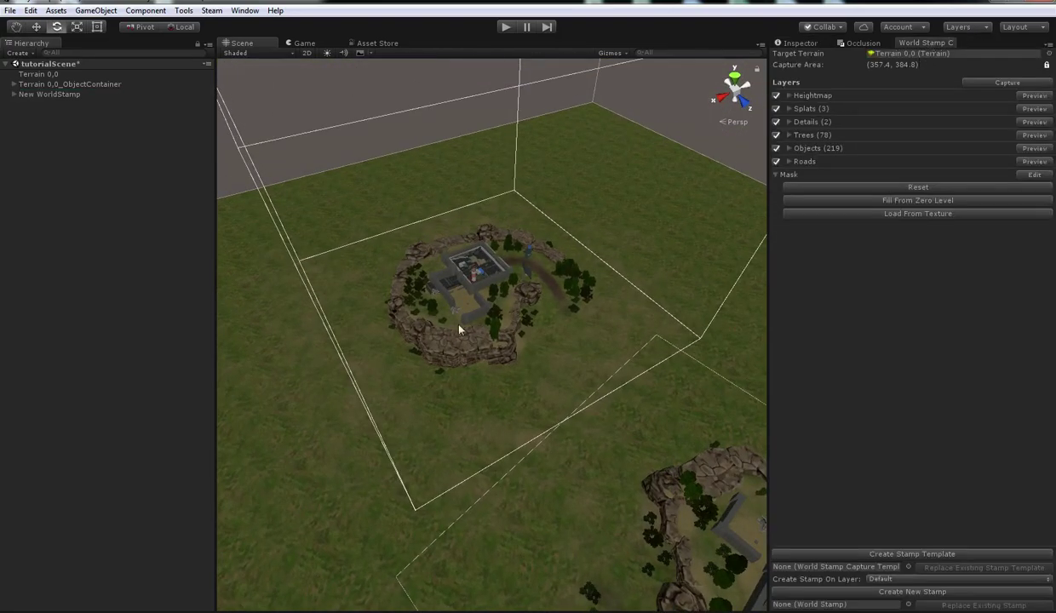
pyautogui.keyDown('alt'); pyautogui.moveTo(451, 300); pyautogui.dragTo(298, 409); pyautogui.keyUp('alt')
pyautogui.keyDown('alt'); pyautogui.moveTo(644, 292); pyautogui.dragTo(559, 251); pyautogui.keyUp('alt')
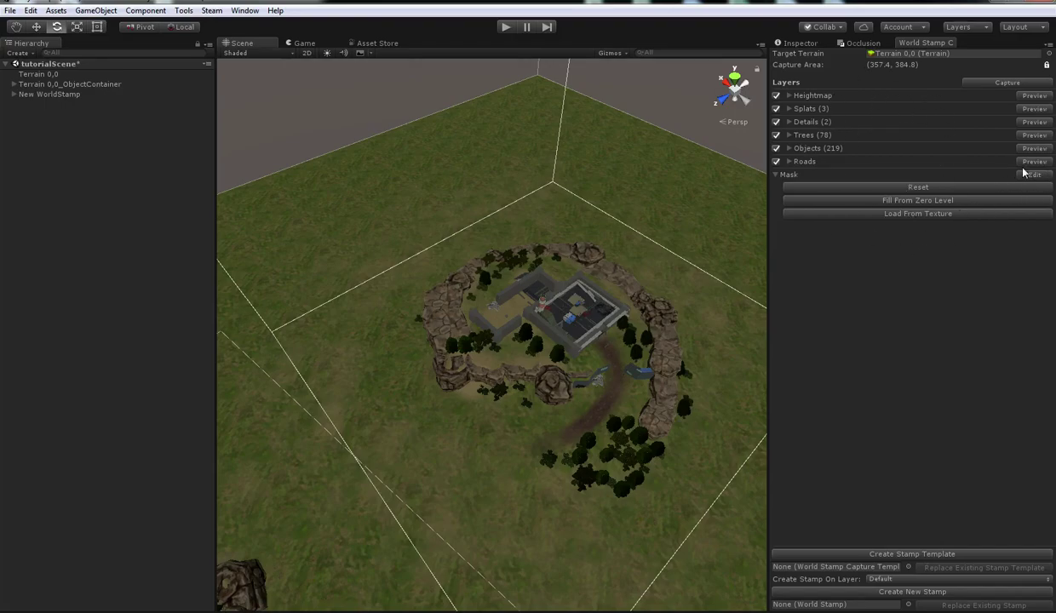
pyautogui.click(917, 554)
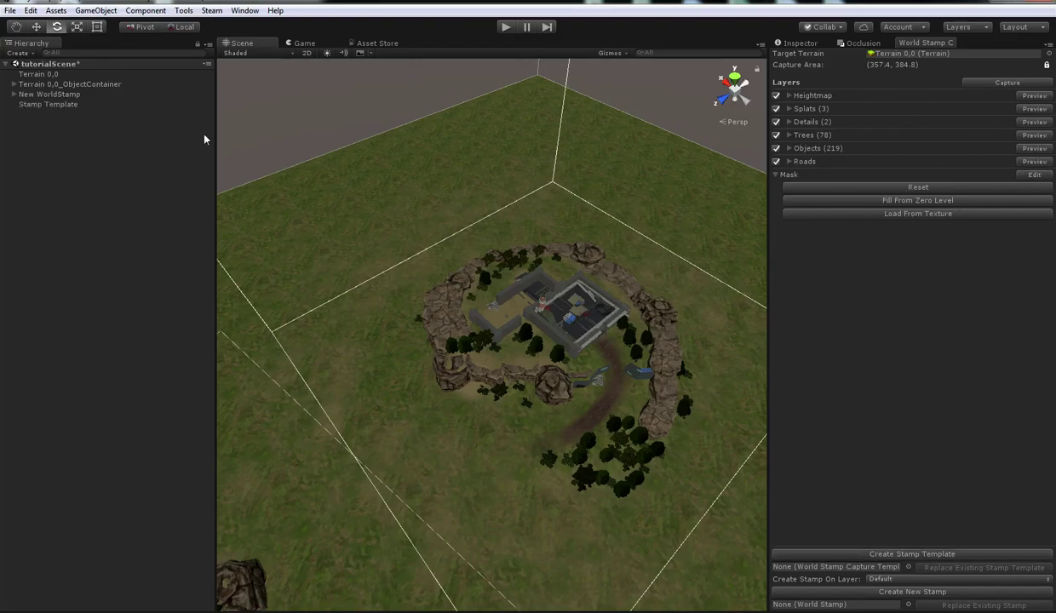
# Show the Stamp Template object's settings in the Inspector and view its capture area alongside the stamped copy.
pyautogui.click(71, 95)
pyautogui.click(65, 104)
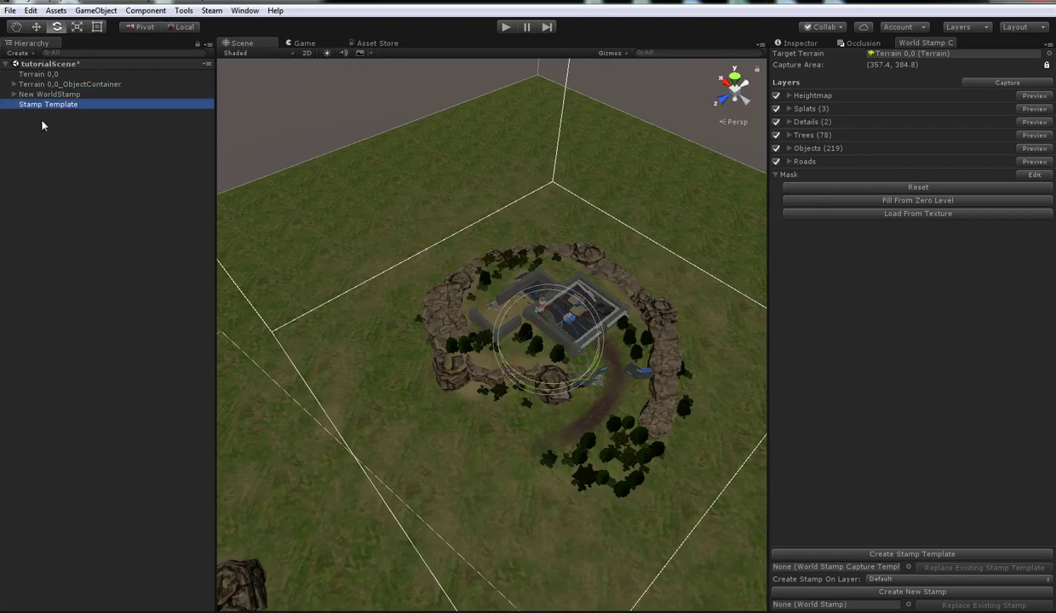
pyautogui.click(780, 44)
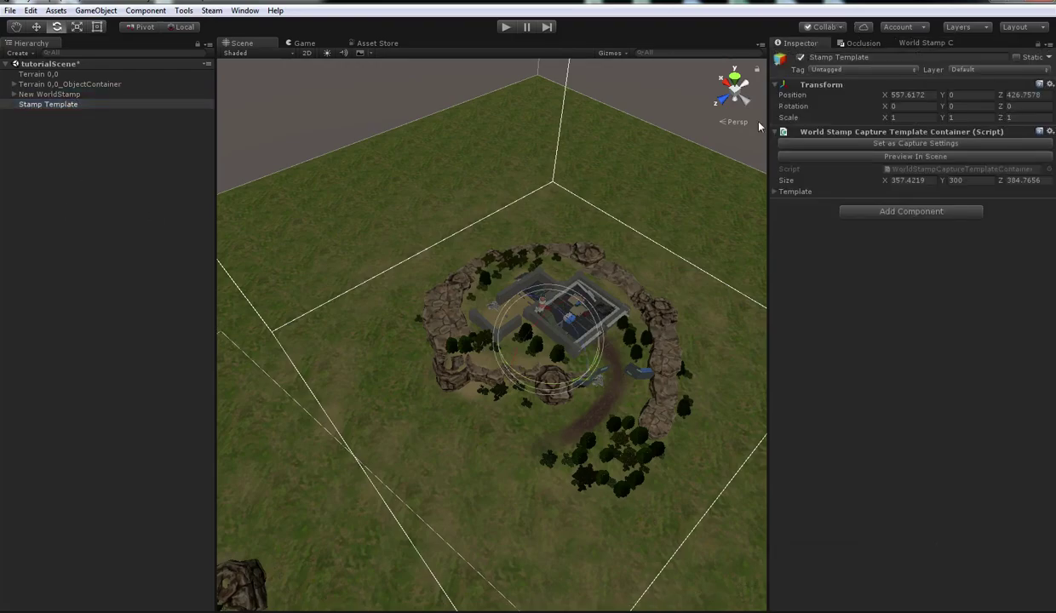
pyautogui.moveTo(542, 215); pyautogui.dragTo(570, 228, button='right')
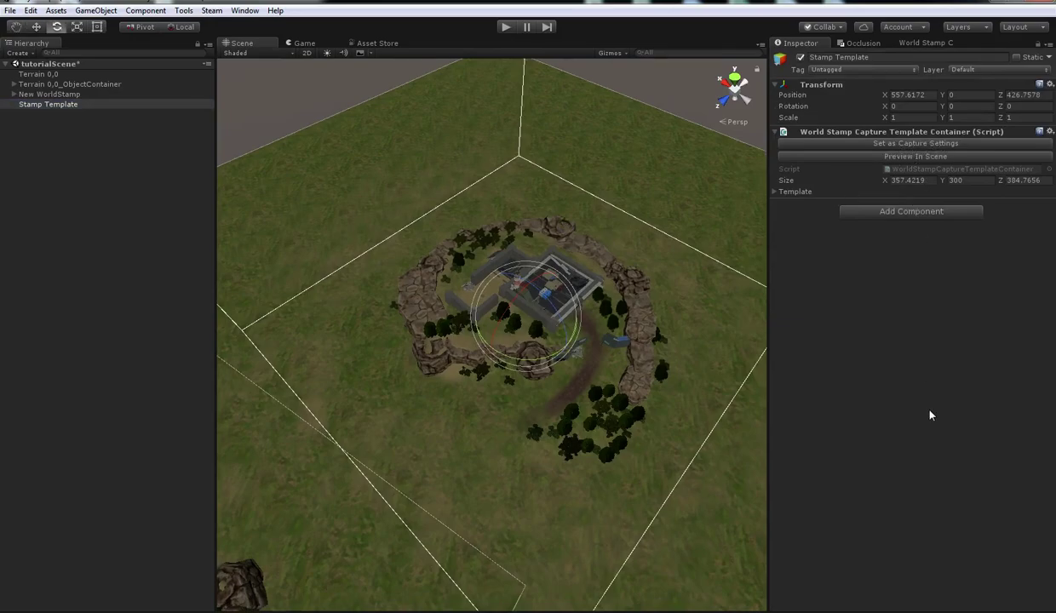
pyautogui.moveTo(497, 329); pyautogui.dragTo(500, 328, button='right')
pyautogui.press('s')
pyautogui.keyDown('alt'); pyautogui.moveTo(500, 328); pyautogui.dragTo(367, 329); pyautogui.keyUp('alt')
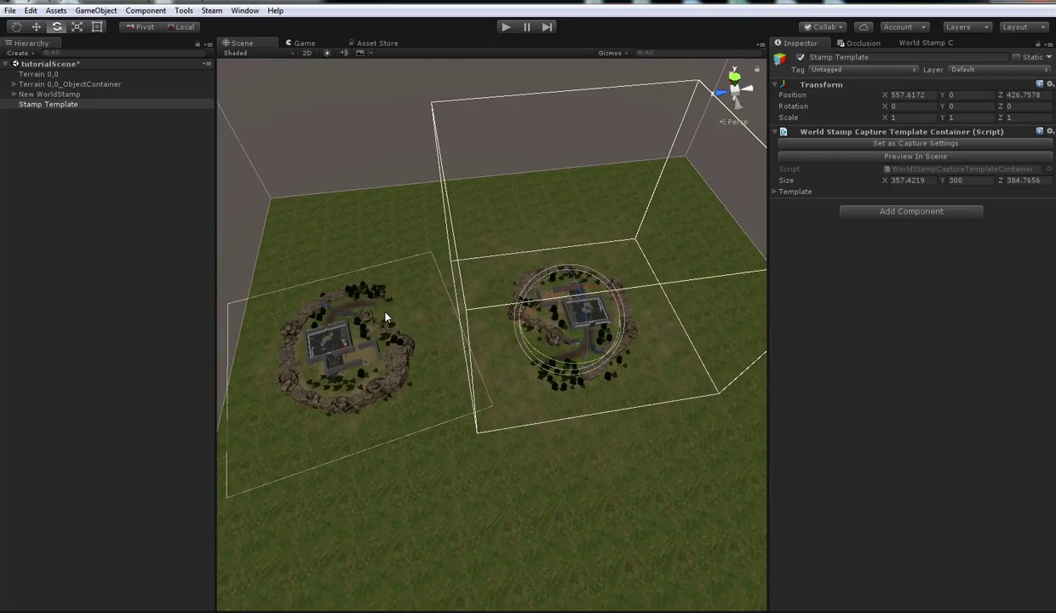